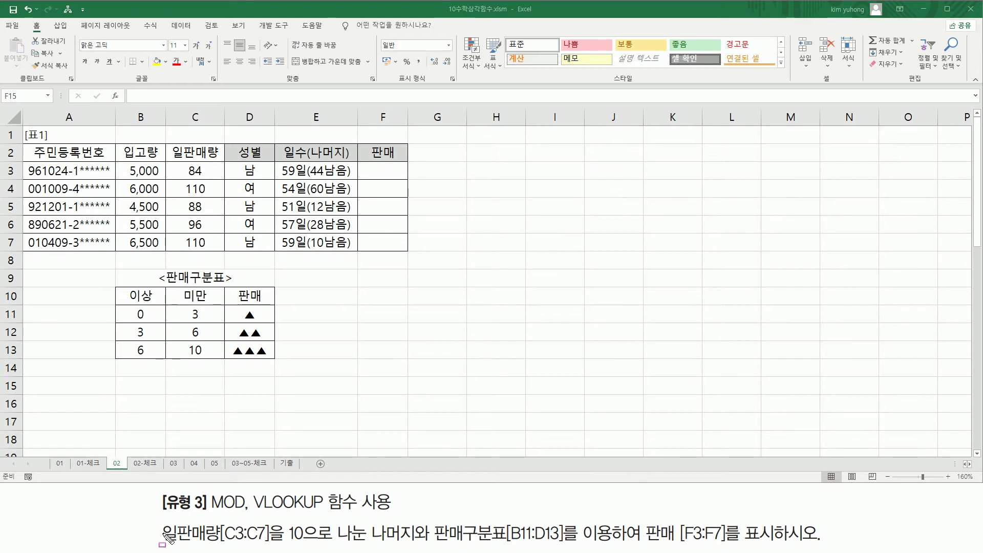
{"action": "left_click_drag", "start_coordinate": [159, 545], "coordinate": [278, 546]}
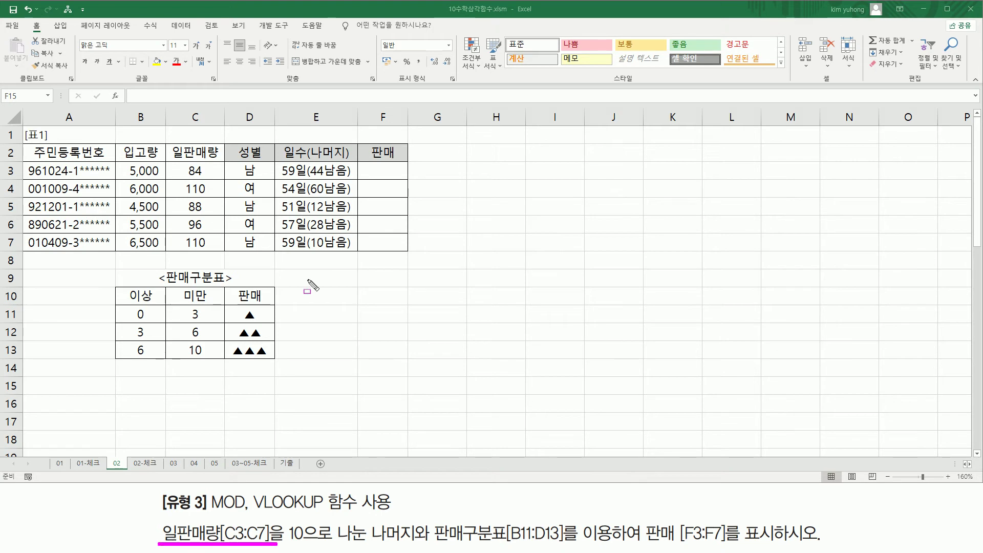
{"action": "left_click_drag", "start_coordinate": [177, 161], "coordinate": [215, 251]}
{"action": "mouse_move", "coordinate": [293, 521]}
{"action": "left_mouse_down"}
{"action": "mouse_move", "coordinate": [292, 546]}
{"action": "mouse_move", "coordinate": [603, 546]}
{"action": "left_mouse_up"}
{"action": "left_click_drag", "start_coordinate": [646, 518], "coordinate": [779, 547]}
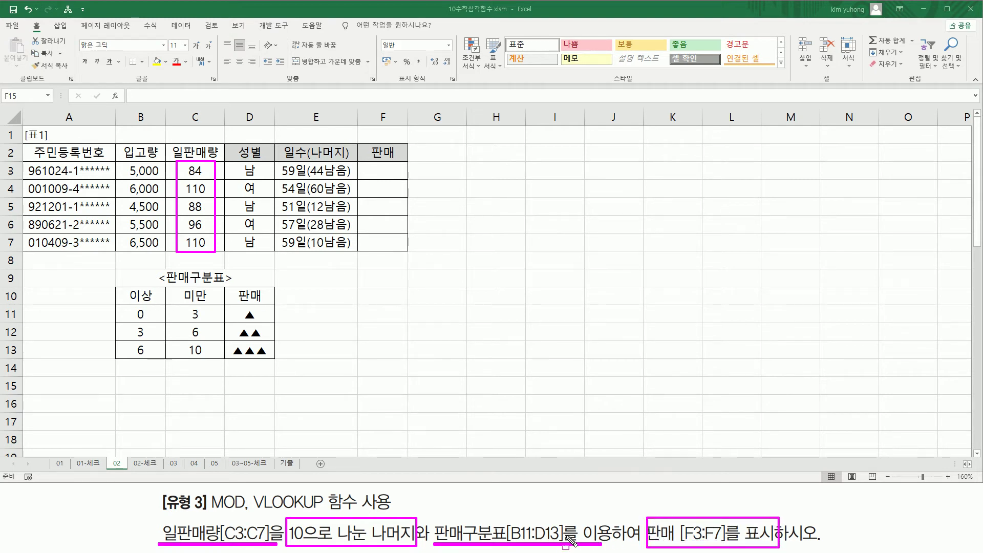
{"action": "mouse_move", "coordinate": [114, 269]}
{"action": "left_mouse_down"}
{"action": "mouse_move", "coordinate": [128, 323]}
{"action": "mouse_move", "coordinate": [281, 371]}
{"action": "mouse_move", "coordinate": [277, 360]}
{"action": "left_mouse_up"}
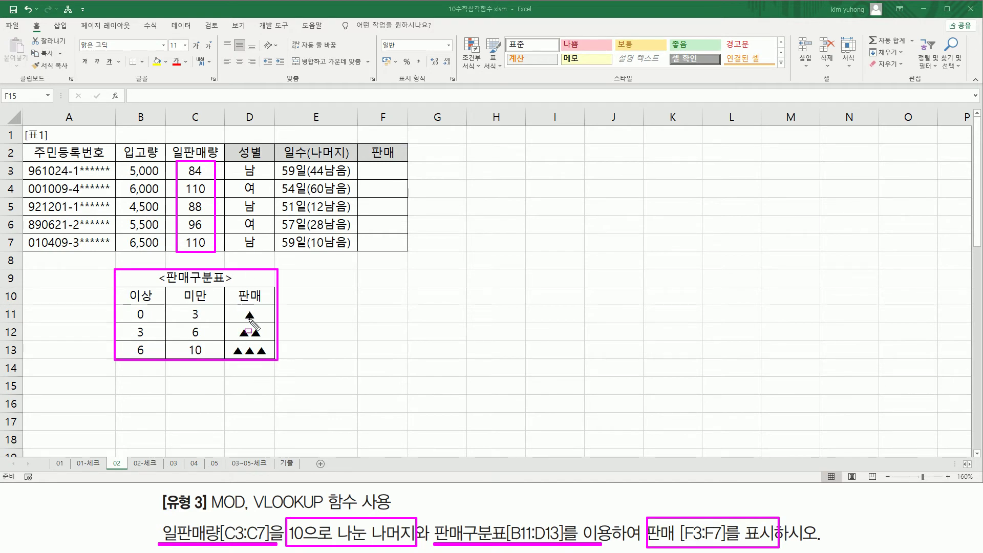
{"action": "mouse_move", "coordinate": [238, 307]}
{"action": "left_mouse_down"}
{"action": "mouse_move", "coordinate": [265, 320]}
{"action": "mouse_move", "coordinate": [273, 359]}
{"action": "left_mouse_up"}
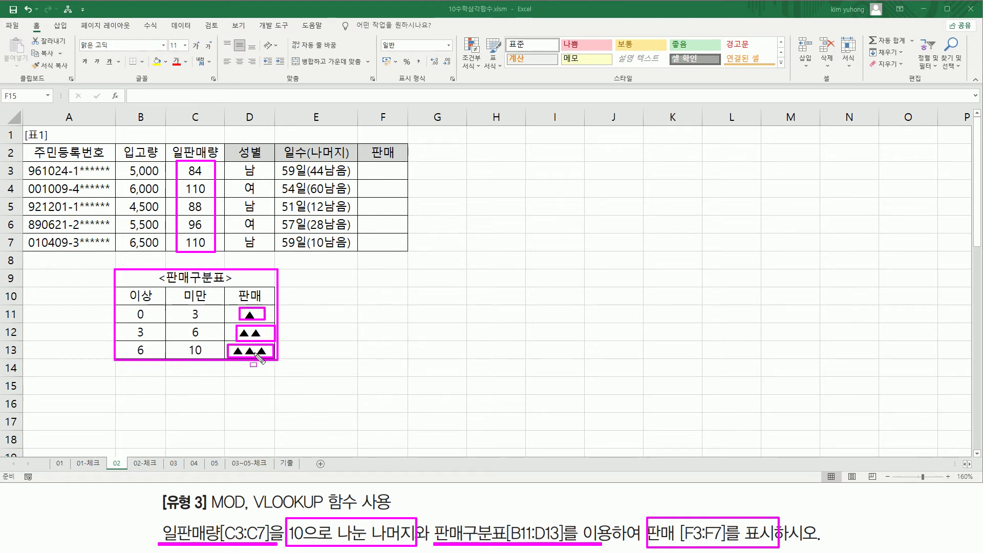
{"action": "left_click_drag", "start_coordinate": [366, 167], "coordinate": [404, 249]}
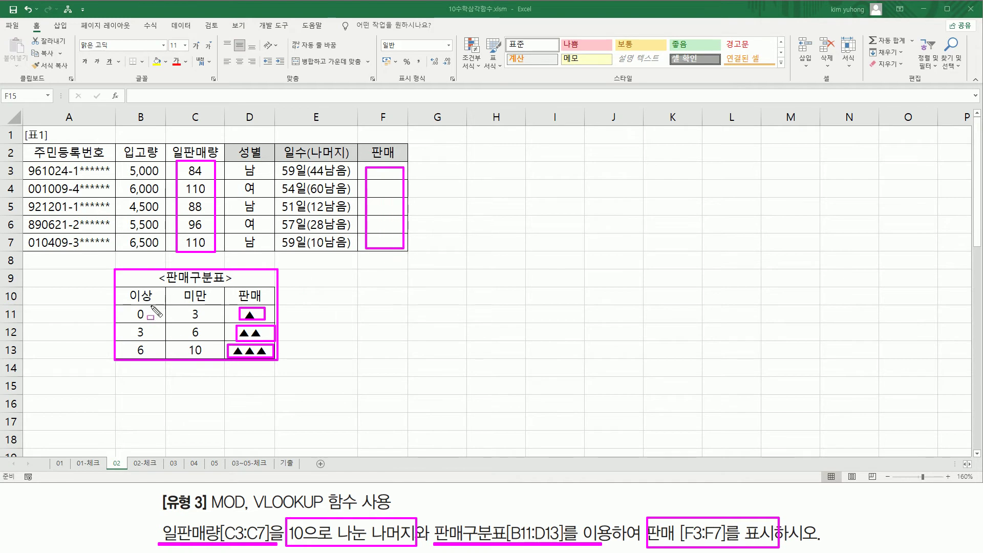
{"action": "left_click_drag", "start_coordinate": [134, 321], "coordinate": [213, 321]}
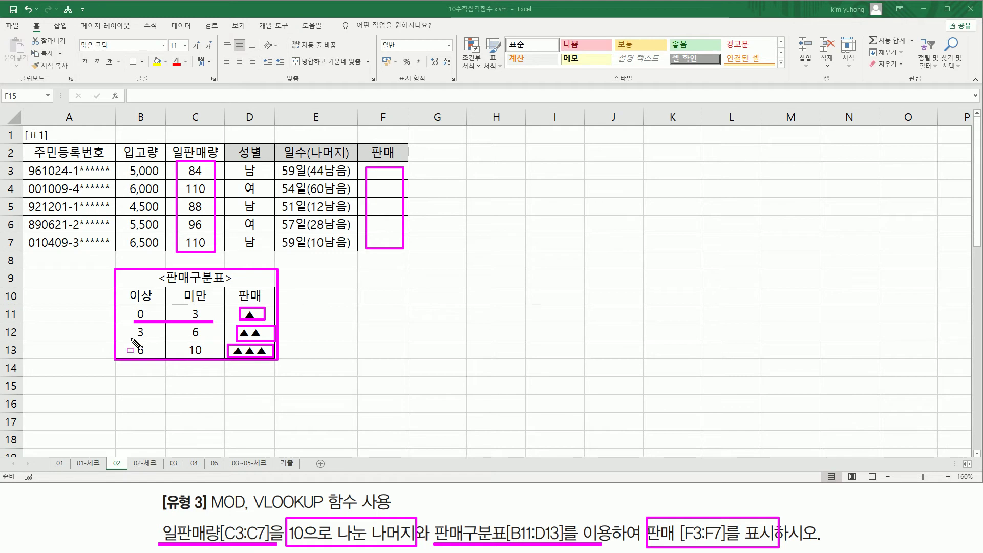
{"action": "left_click_drag", "start_coordinate": [133, 338], "coordinate": [208, 338]}
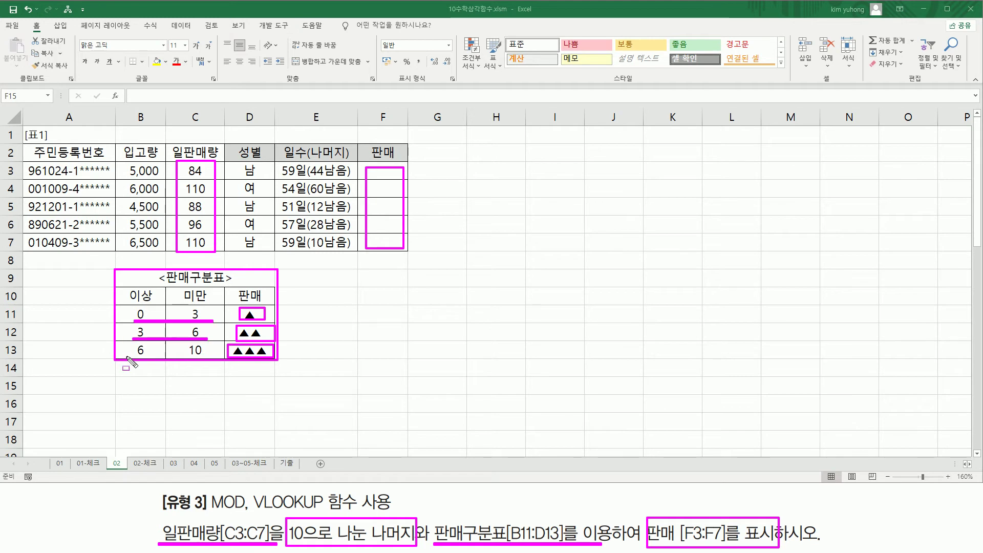
{"action": "left_click_drag", "start_coordinate": [131, 355], "coordinate": [209, 354]}
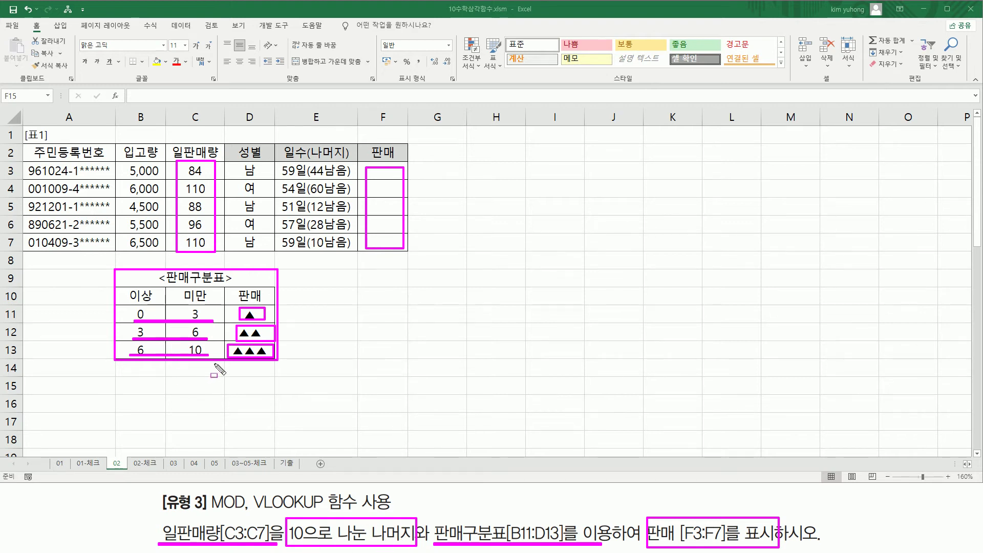
{"action": "left_click_drag", "start_coordinate": [211, 510], "coordinate": [247, 511]}
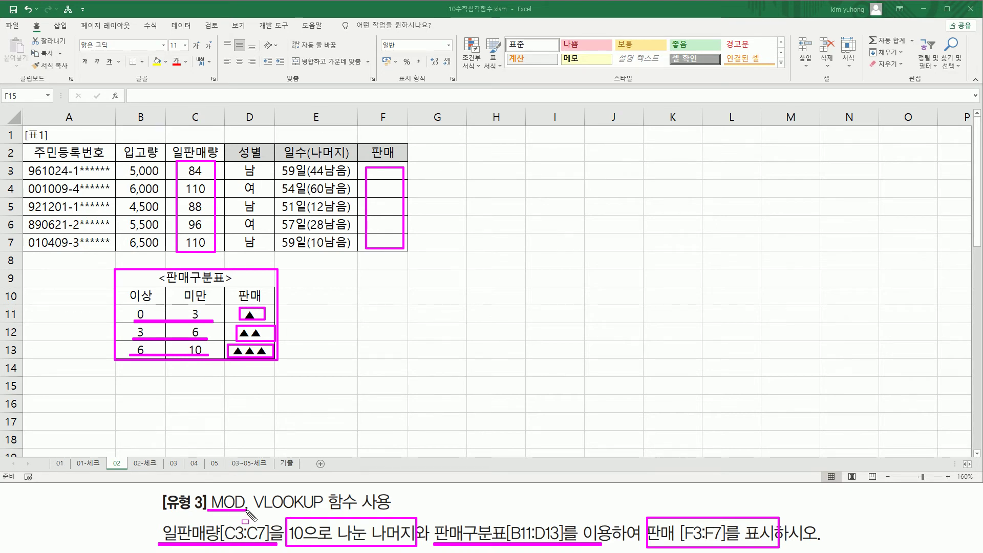
{"action": "key", "text": "Escape"}
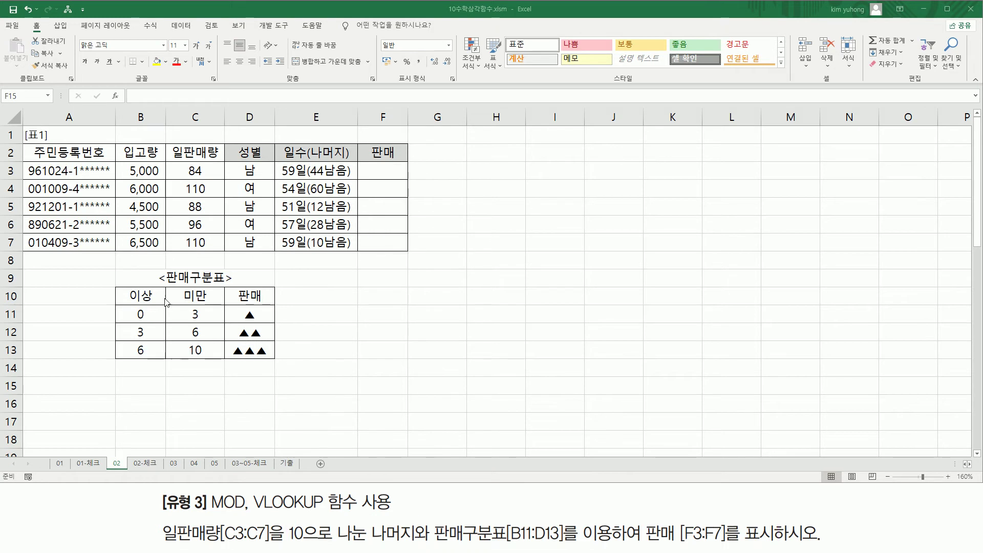
{"action": "left_click_drag", "start_coordinate": [140, 300], "coordinate": [141, 366]}
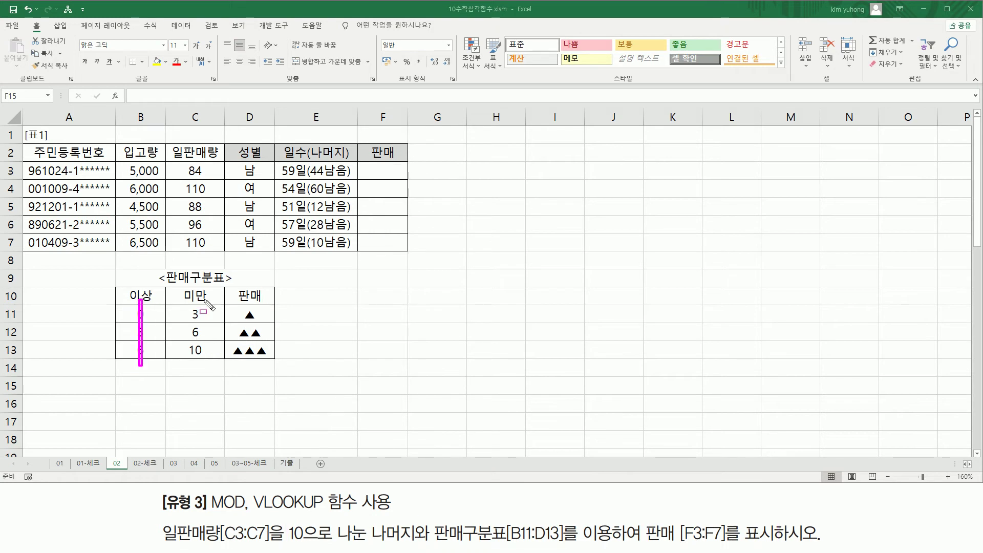
{"action": "left_click_drag", "start_coordinate": [197, 294], "coordinate": [198, 353]}
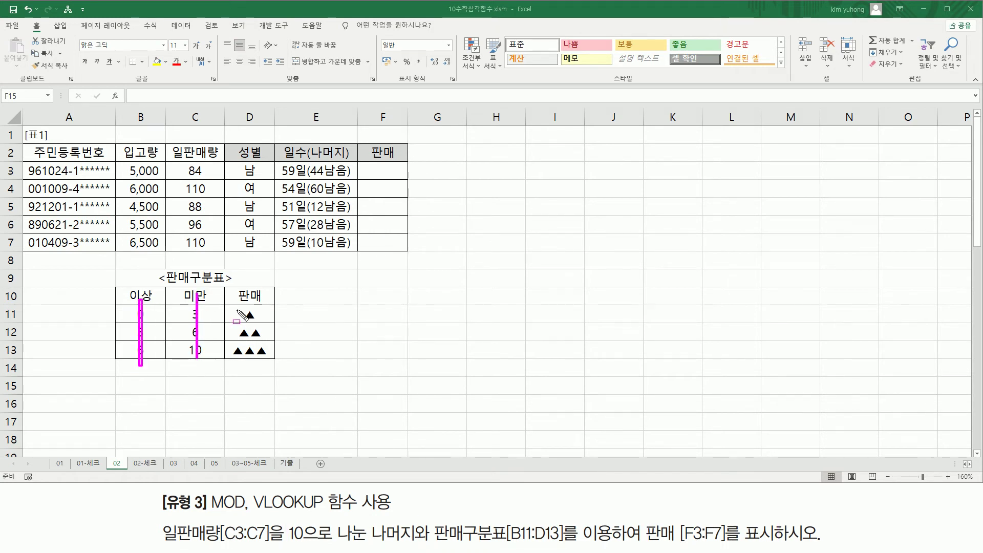
{"action": "left_click_drag", "start_coordinate": [252, 301], "coordinate": [255, 367]}
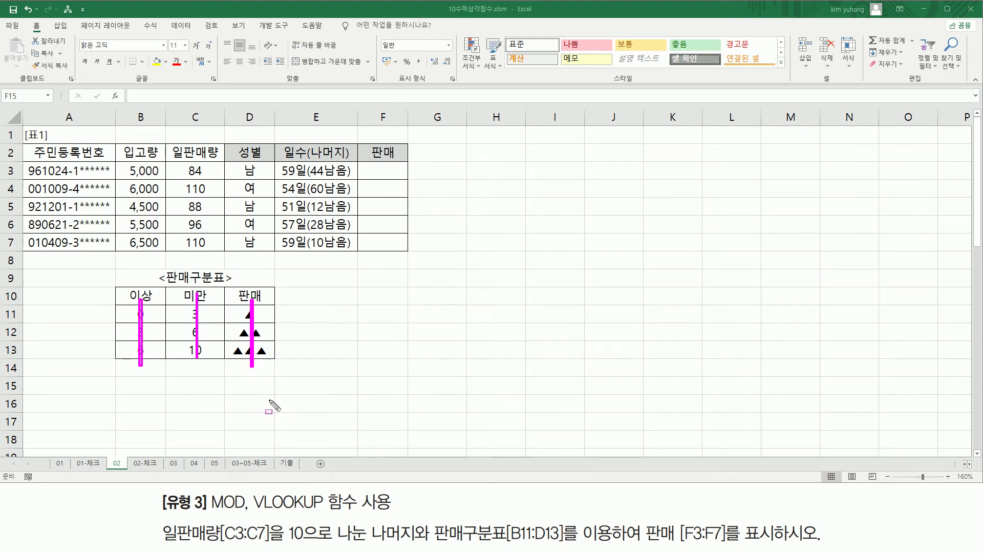
{"action": "left_click_drag", "start_coordinate": [252, 512], "coordinate": [324, 511]}
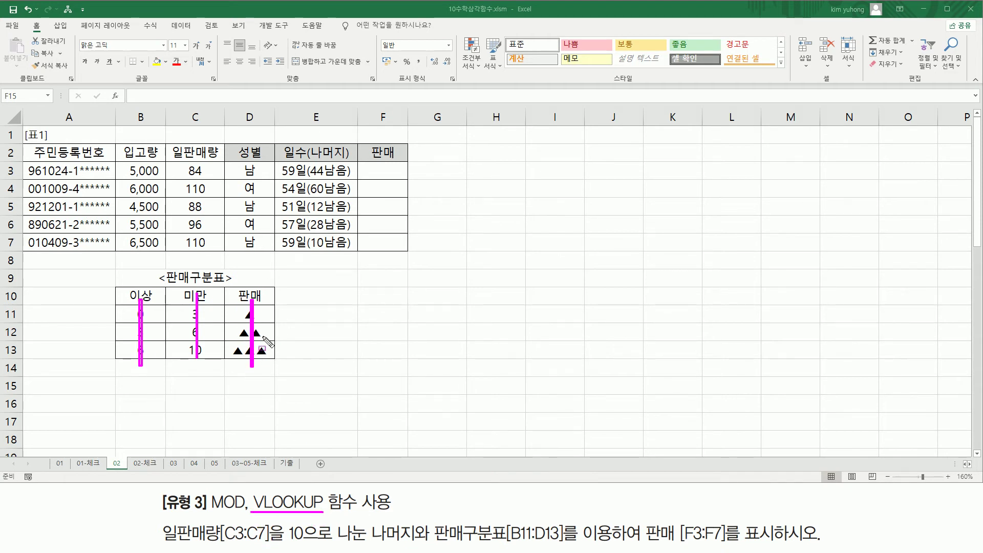
{"action": "key", "text": "Escape"}
Step: Enter =MOD(C3, 10) in F3 to get the remainder of 일판매량 divided by 10, and fill it down to F7
{"action": "left_click", "coordinate": [387, 172]}
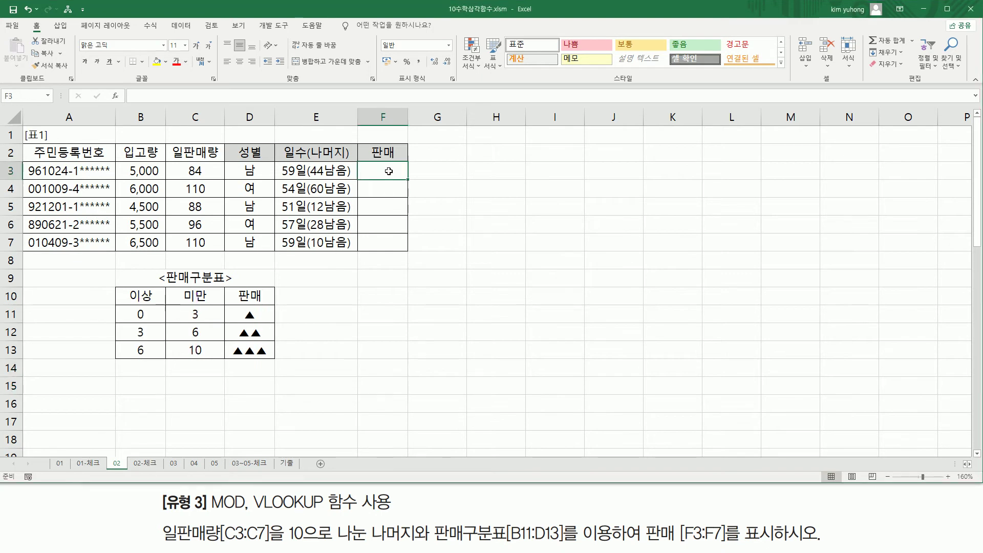
{"action": "type", "text": "="}
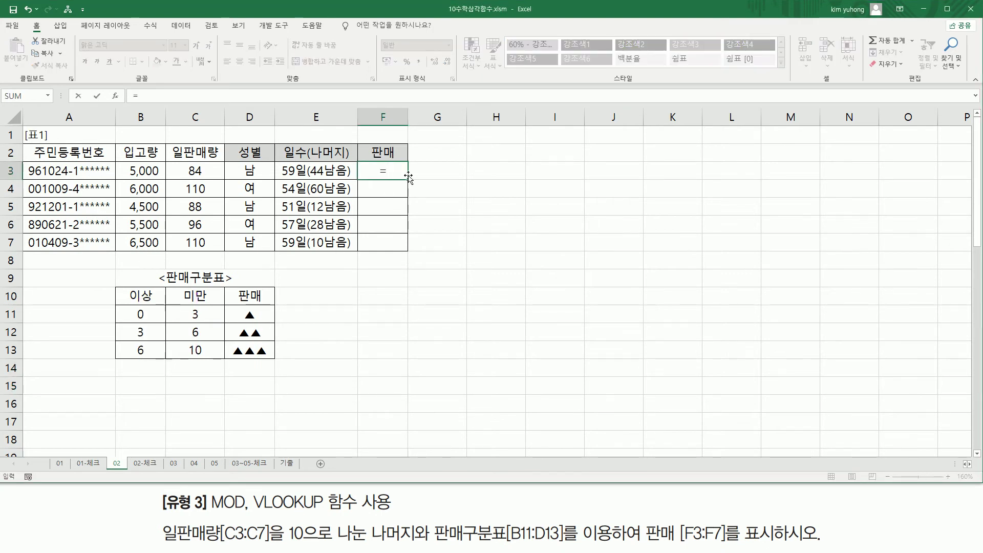
{"action": "type", "text": "mod("}
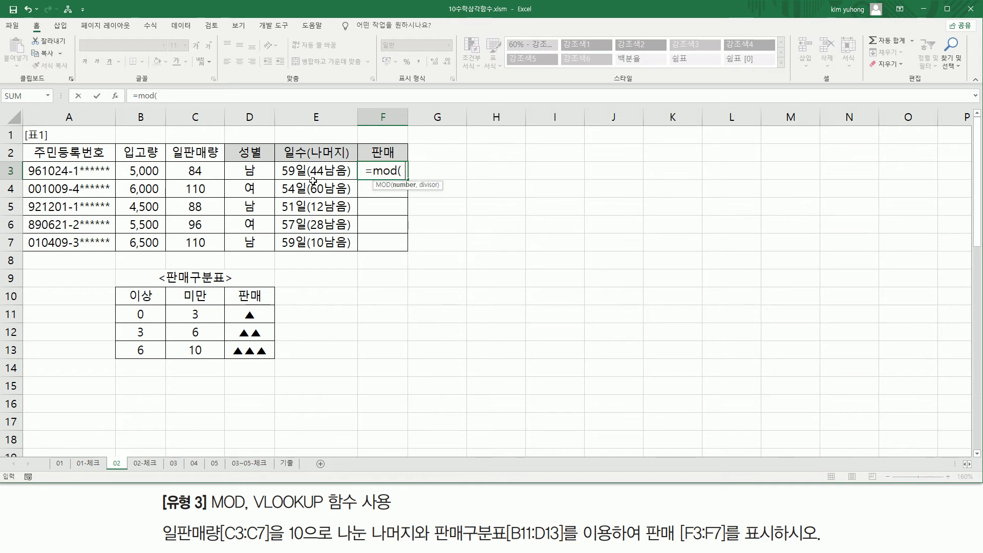
{"action": "left_click", "coordinate": [205, 165]}
{"action": "type", "text": ", 10 "}
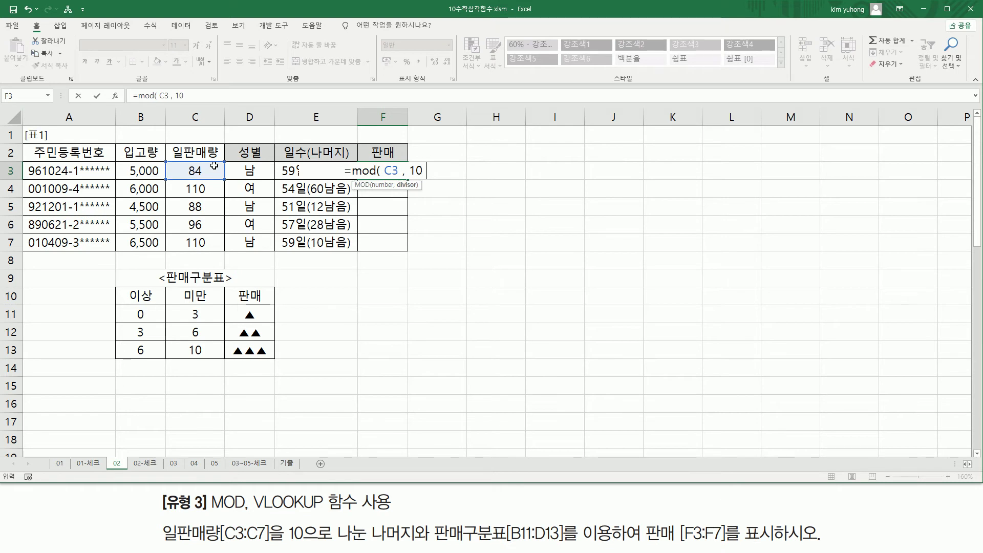
{"action": "type", "text": ")"}
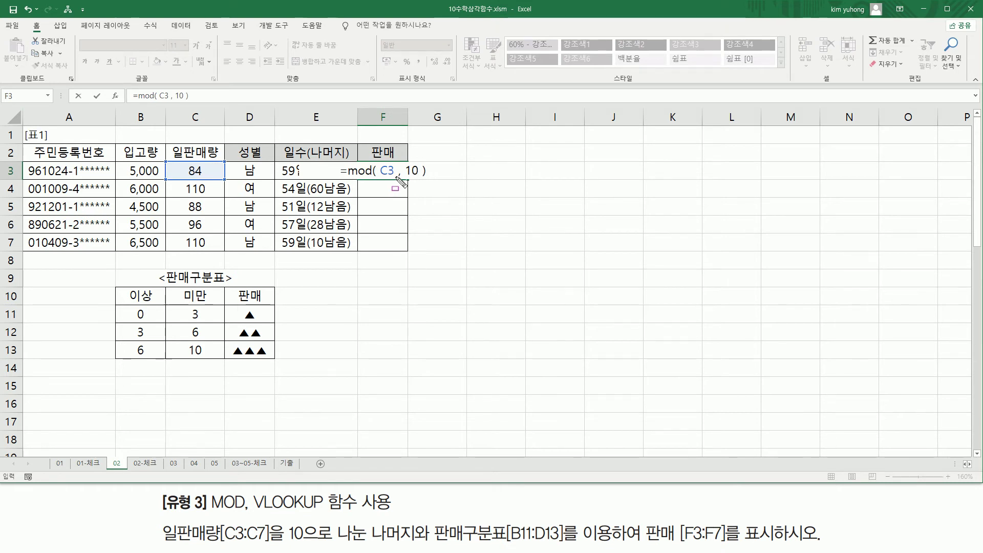
{"action": "left_click_drag", "start_coordinate": [396, 169], "coordinate": [419, 176]}
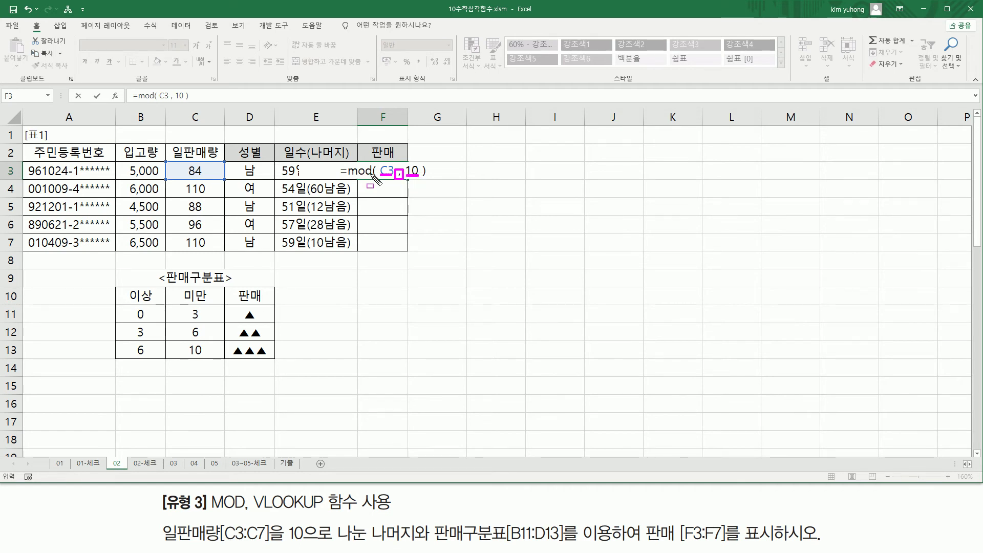
{"action": "key", "text": "Escape"}
{"action": "key", "text": "Return"}
{"action": "left_click", "coordinate": [405, 170]}
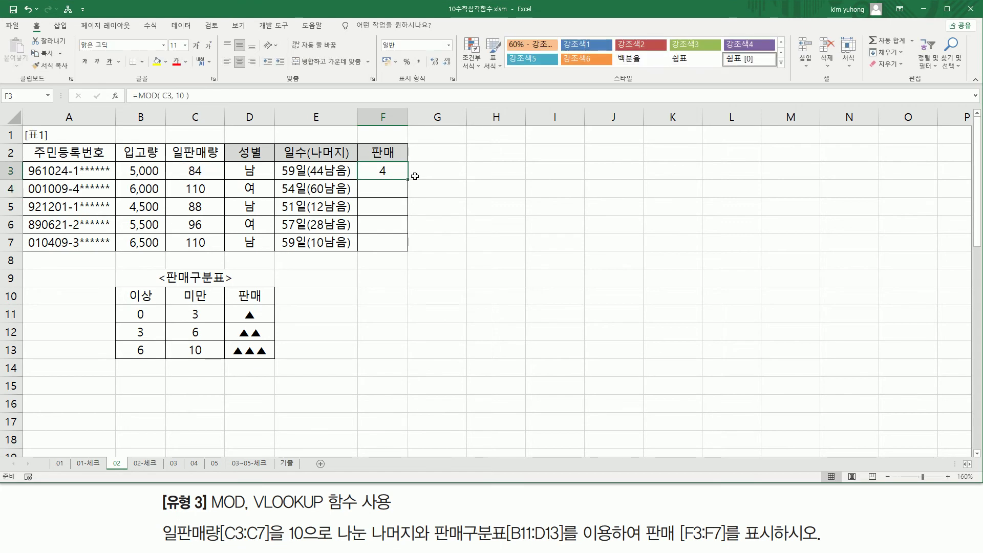
{"action": "left_click_drag", "start_coordinate": [410, 190], "coordinate": [416, 249]}
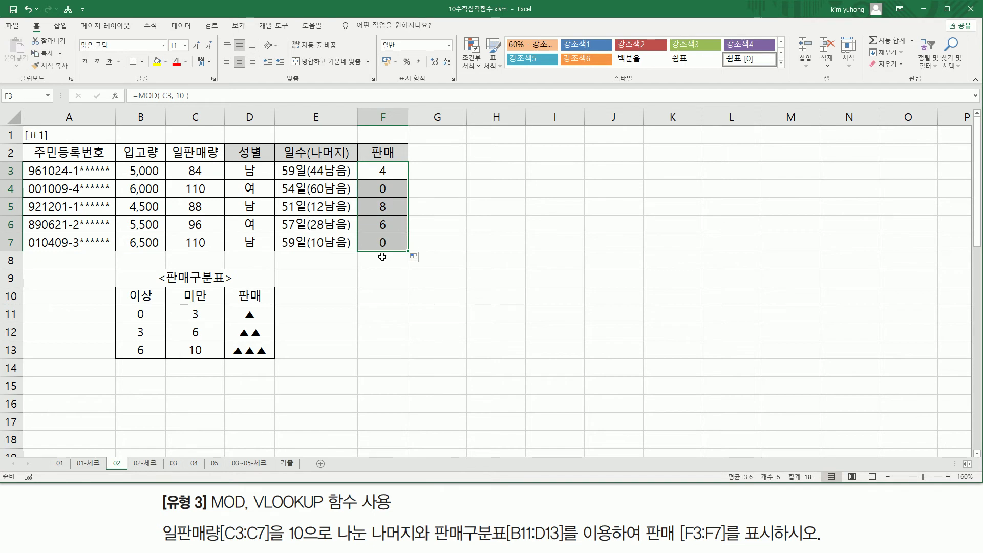
{"action": "left_click_drag", "start_coordinate": [190, 179], "coordinate": [201, 182]}
{"action": "left_click_drag", "start_coordinate": [376, 176], "coordinate": [391, 176]}
{"action": "left_click_drag", "start_coordinate": [185, 194], "coordinate": [206, 193]}
{"action": "left_click_drag", "start_coordinate": [375, 195], "coordinate": [394, 195]}
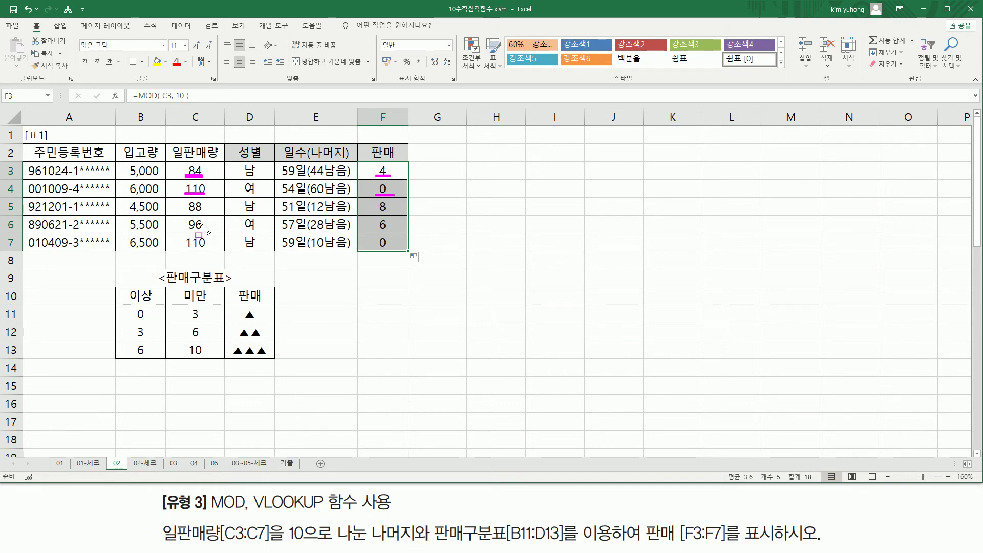
{"action": "left_click_drag", "start_coordinate": [195, 213], "coordinate": [204, 212]}
{"action": "left_click_drag", "start_coordinate": [377, 212], "coordinate": [389, 213]}
{"action": "left_click_drag", "start_coordinate": [184, 230], "coordinate": [204, 230]}
{"action": "left_click_drag", "start_coordinate": [376, 230], "coordinate": [393, 230]}
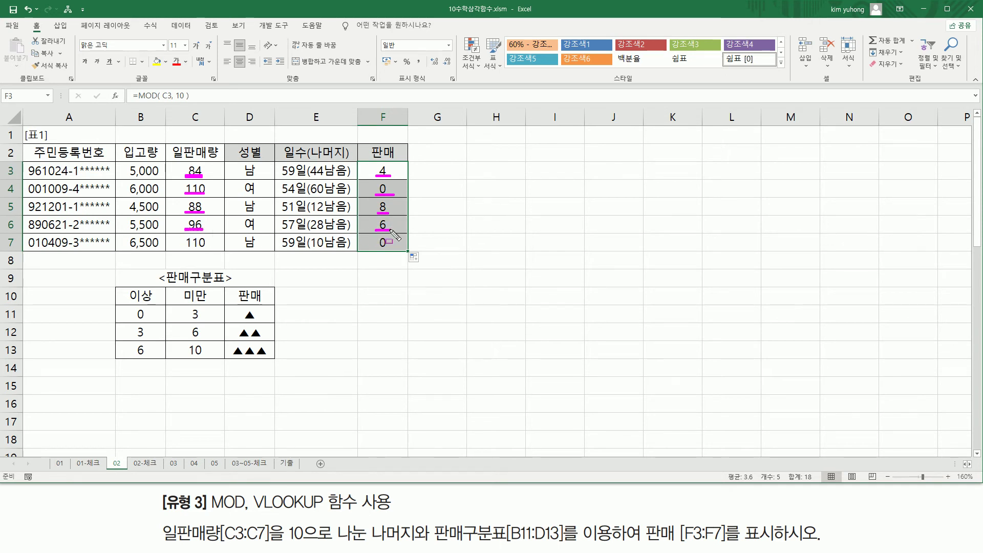
{"action": "left_click_drag", "start_coordinate": [184, 248], "coordinate": [206, 248]}
{"action": "left_click_drag", "start_coordinate": [375, 248], "coordinate": [389, 248]}
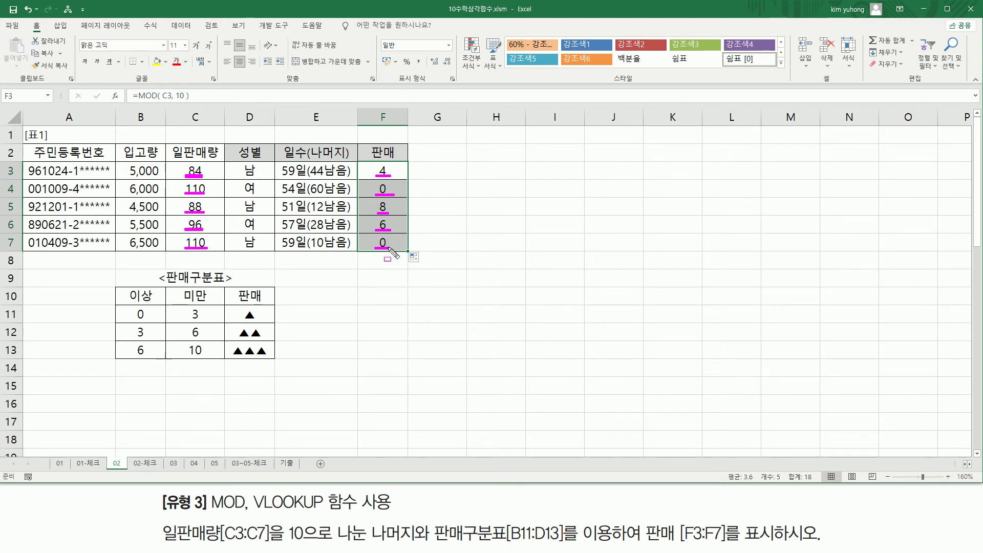
{"action": "key", "text": "Escape"}
Step: Edit the F3 formula so that MOD(C3, 10) becomes the lookup value of a VLOOKUP function
{"action": "left_click", "coordinate": [382, 171]}
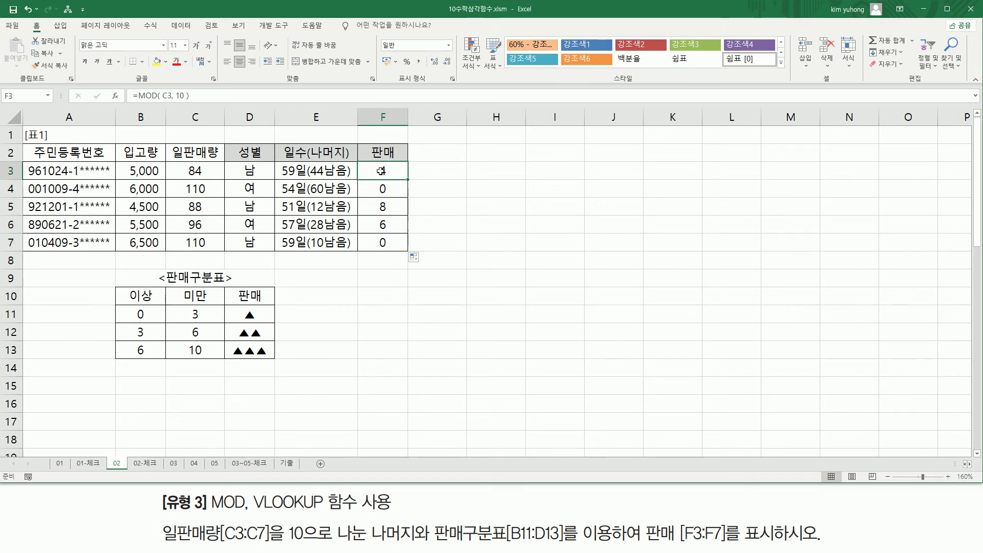
{"action": "double_click", "coordinate": [381, 171]}
{"action": "left_click_drag", "start_coordinate": [349, 171], "coordinate": [527, 172]}
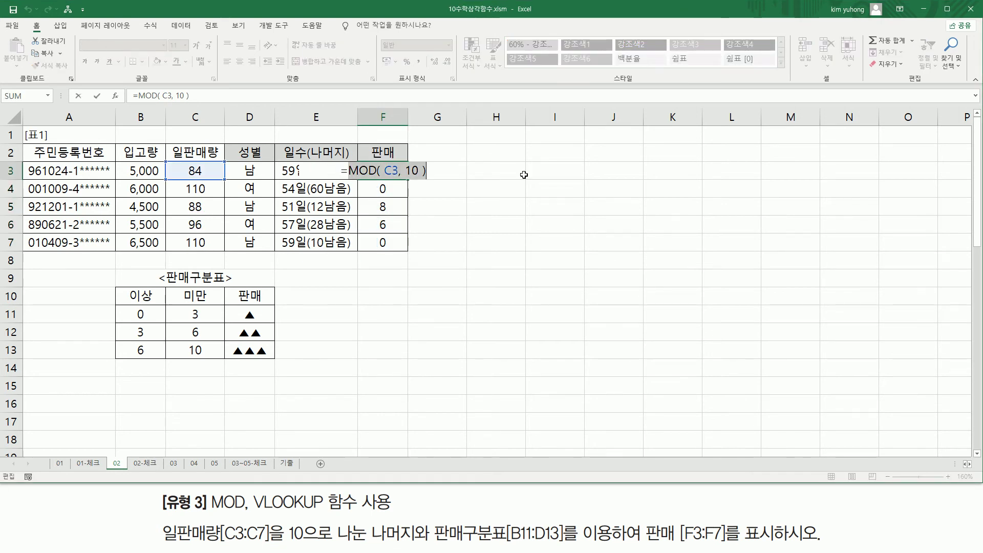
{"action": "key", "text": "ctrl+x"}
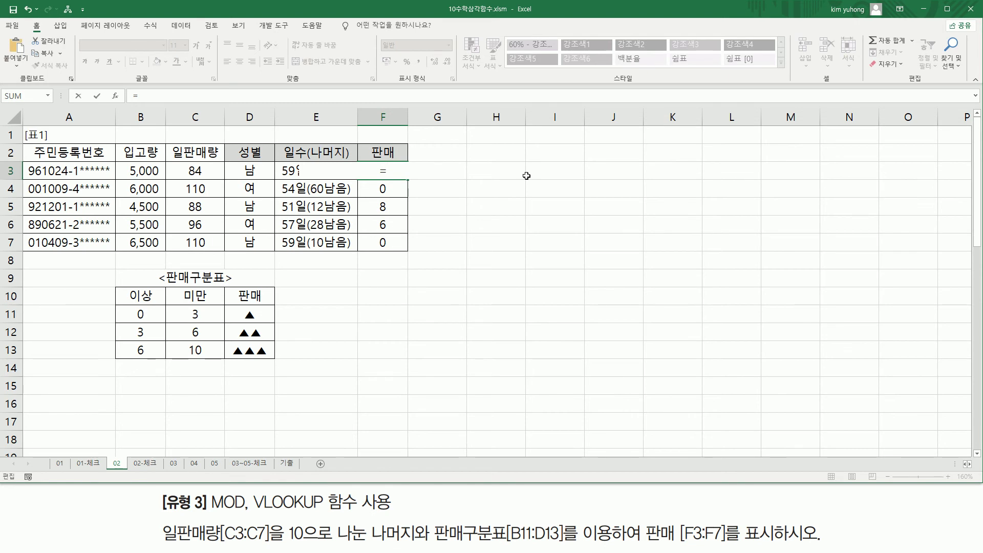
{"action": "type", "text": "VLOOKUP("}
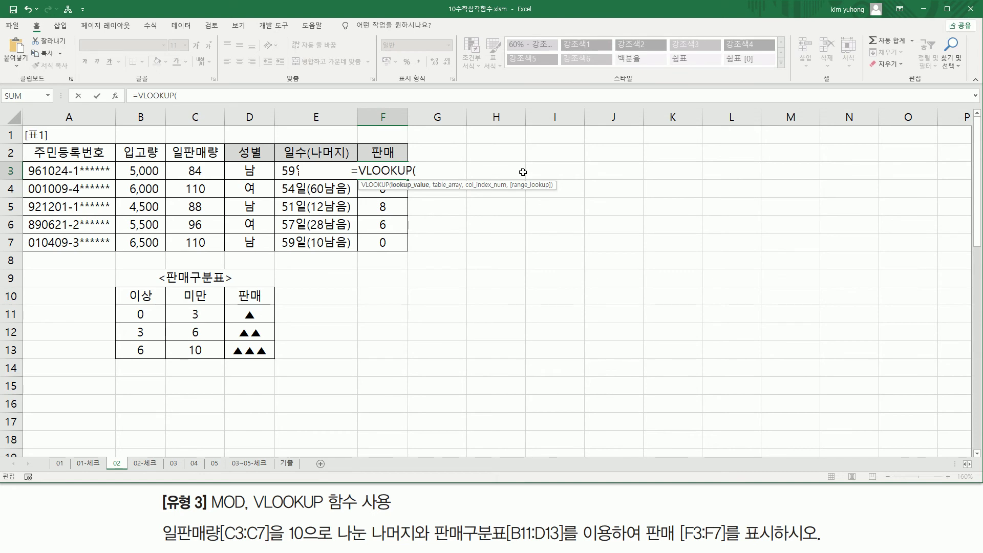
{"action": "key", "text": "ctrl+v"}
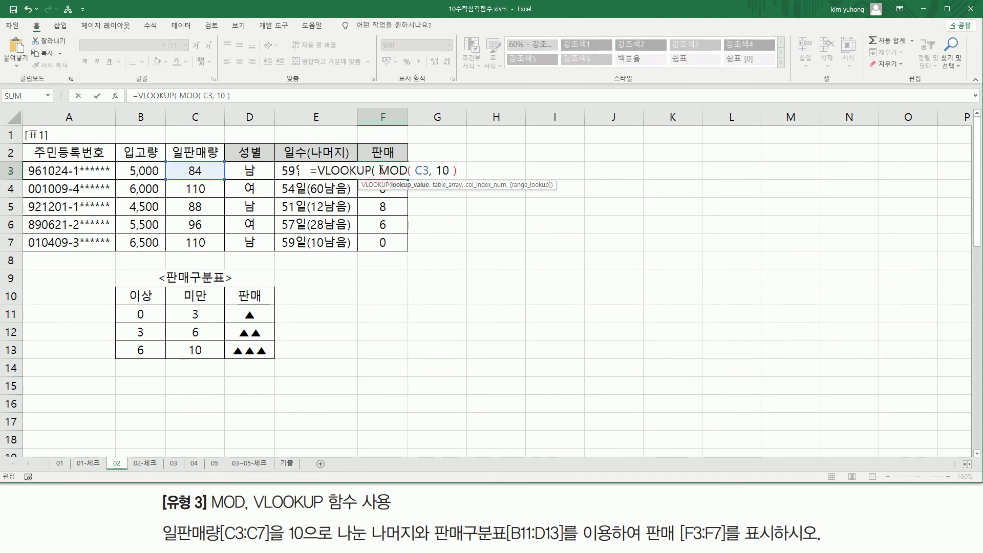
{"action": "left_click_drag", "start_coordinate": [382, 170], "coordinate": [474, 174]}
{"action": "left_click", "coordinate": [474, 174]}
{"action": "type", "text": ","}
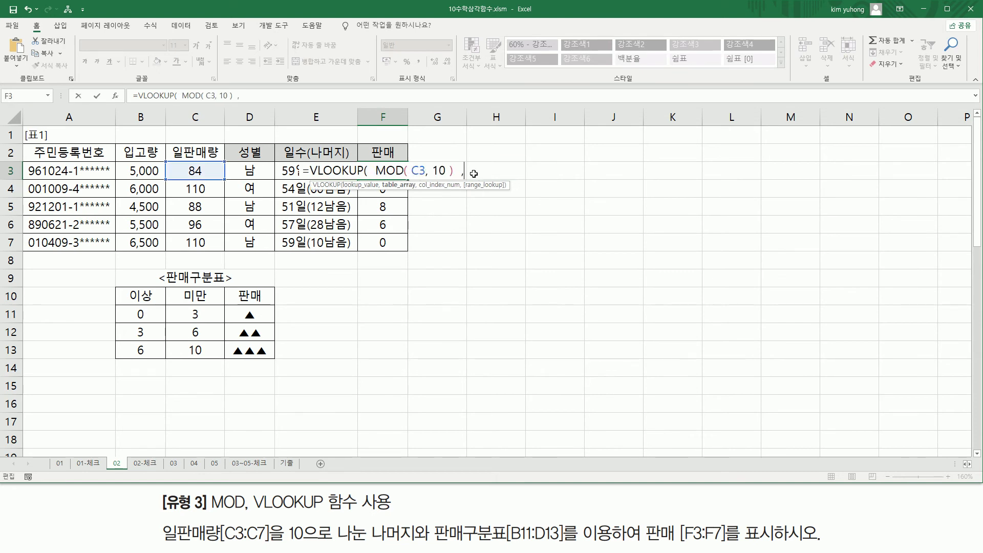
Step: Add $B$11:$D$13 as the absolute table array and 3 as the column index of the VLOOKUP formula in F3
{"action": "left_click_drag", "start_coordinate": [137, 314], "coordinate": [250, 350]}
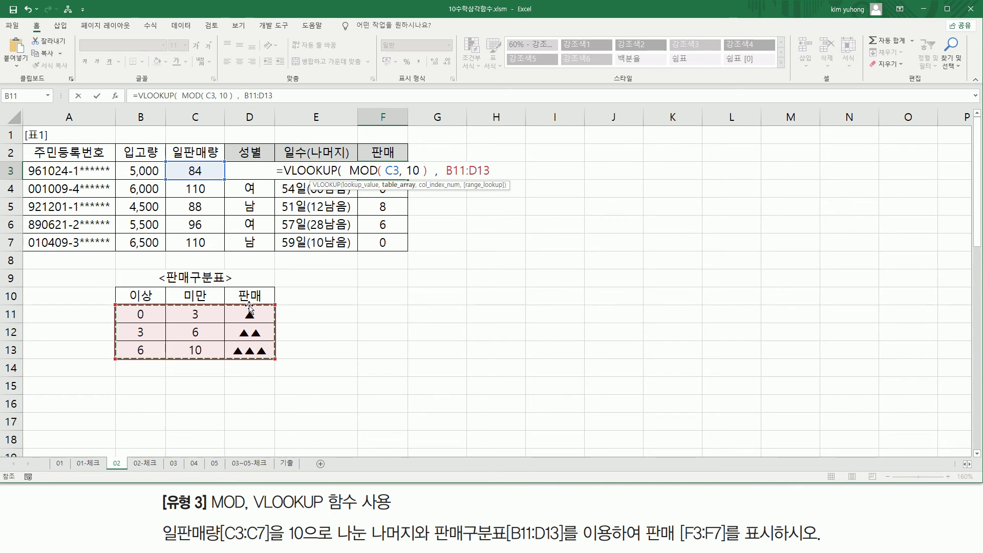
{"action": "key", "text": "F4"}
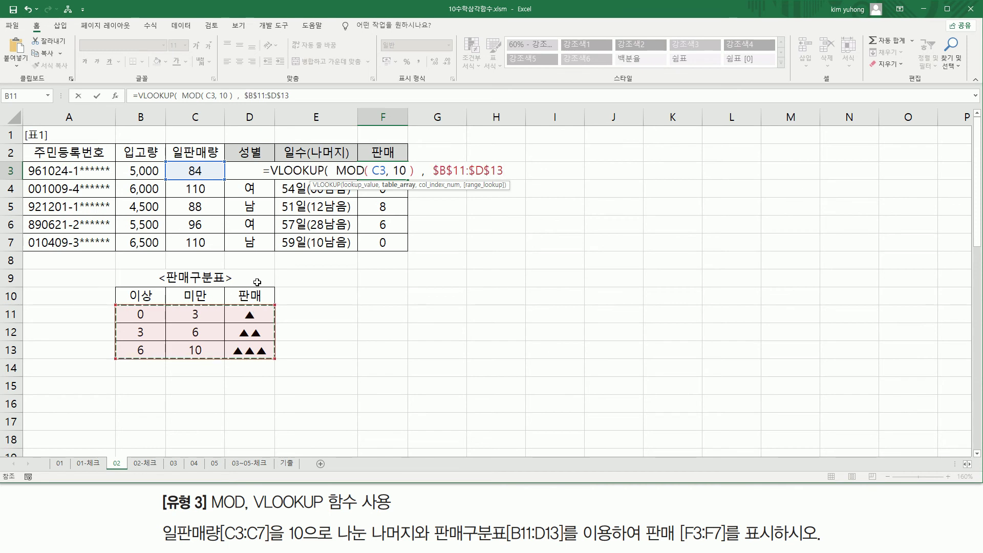
{"action": "type", "text": ","}
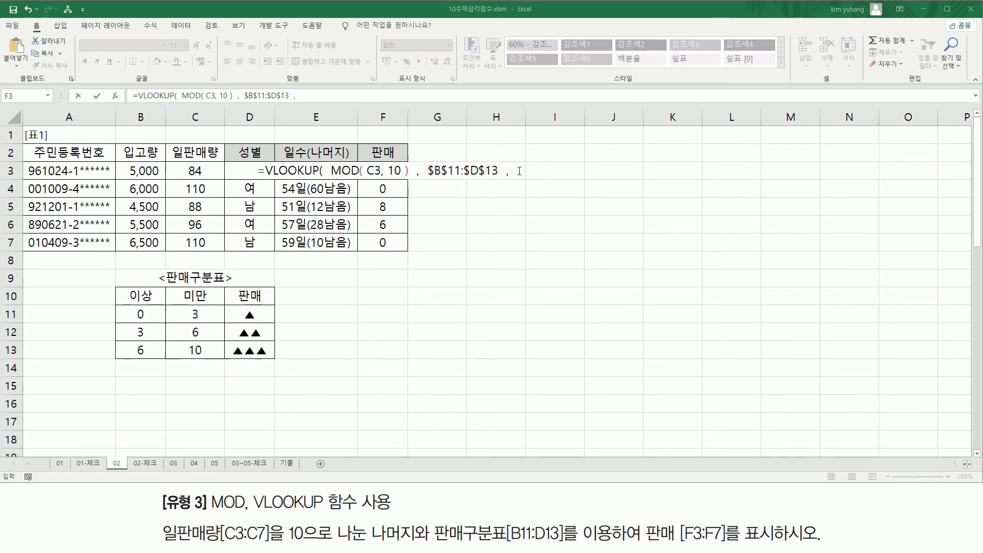
{"action": "left_click", "coordinate": [518, 171]}
{"action": "type", "text": "3"}
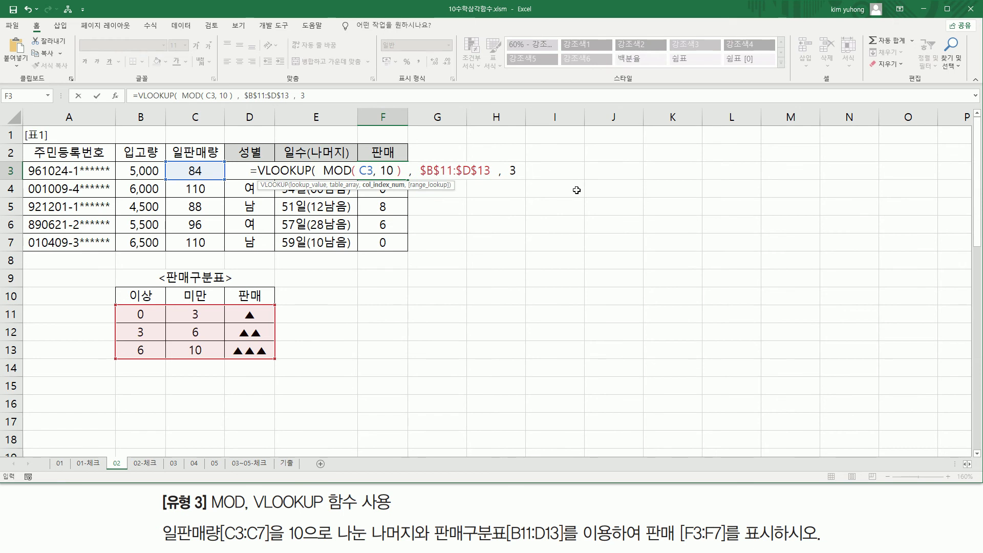
{"action": "type", "text": " ,"}
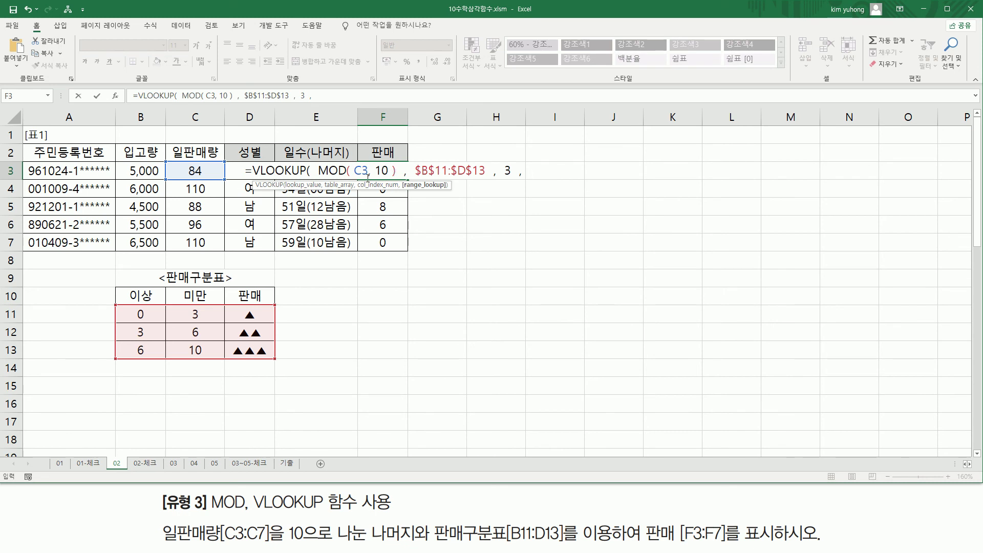
{"action": "left_click_drag", "start_coordinate": [126, 305], "coordinate": [150, 365]}
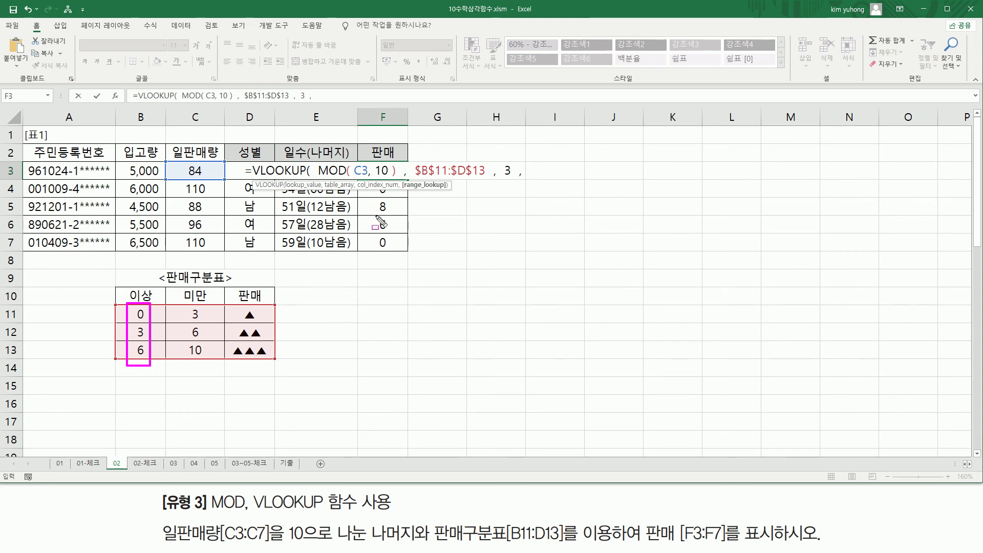
{"action": "left_click_drag", "start_coordinate": [374, 211], "coordinate": [390, 211]}
{"action": "key", "text": "Escape"}
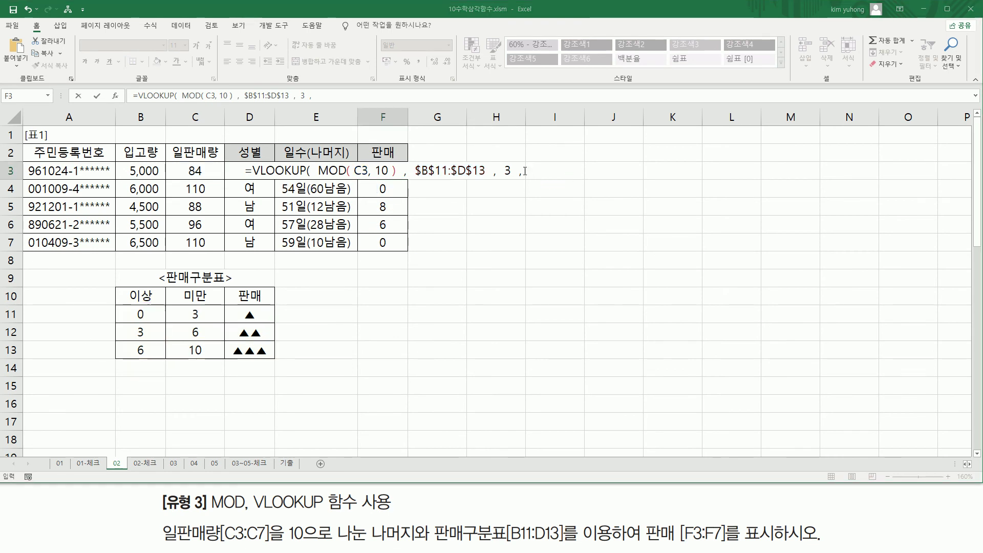
Step: Complete the F3 VLOOKUP formula without a range_lookup argument and fill it down to F7
{"action": "left_click", "coordinate": [518, 173]}
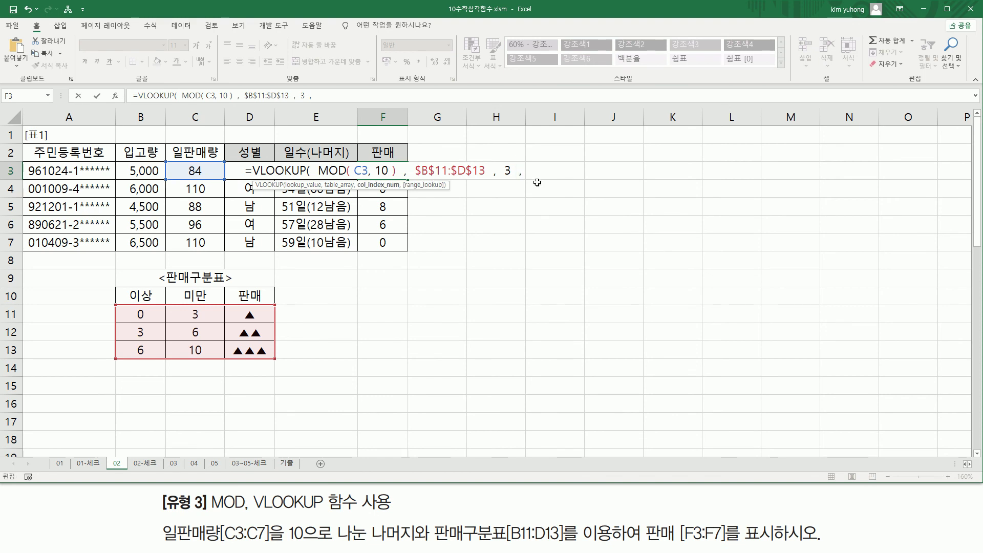
{"action": "key", "text": "Delete"}
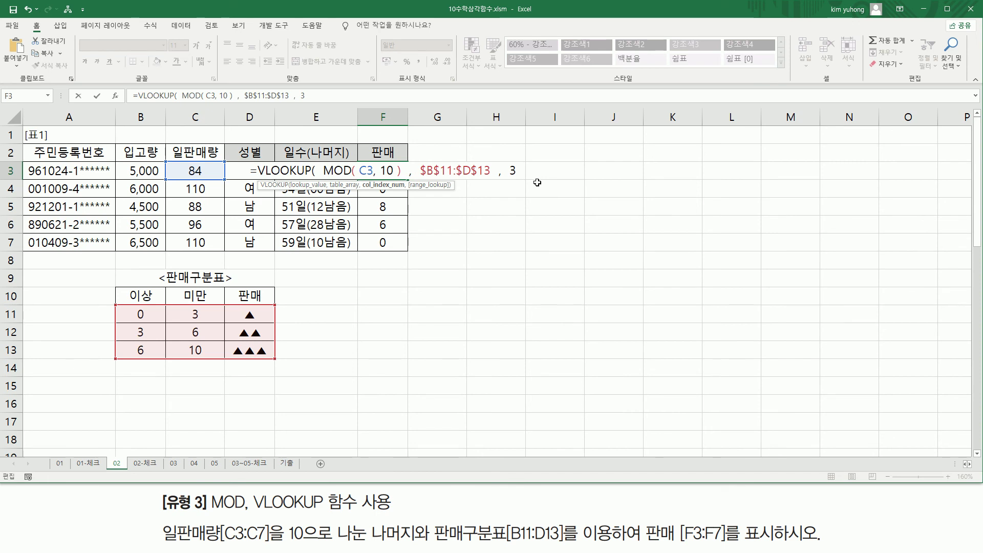
{"action": "type", "text": ")"}
{"action": "key", "text": "Return"}
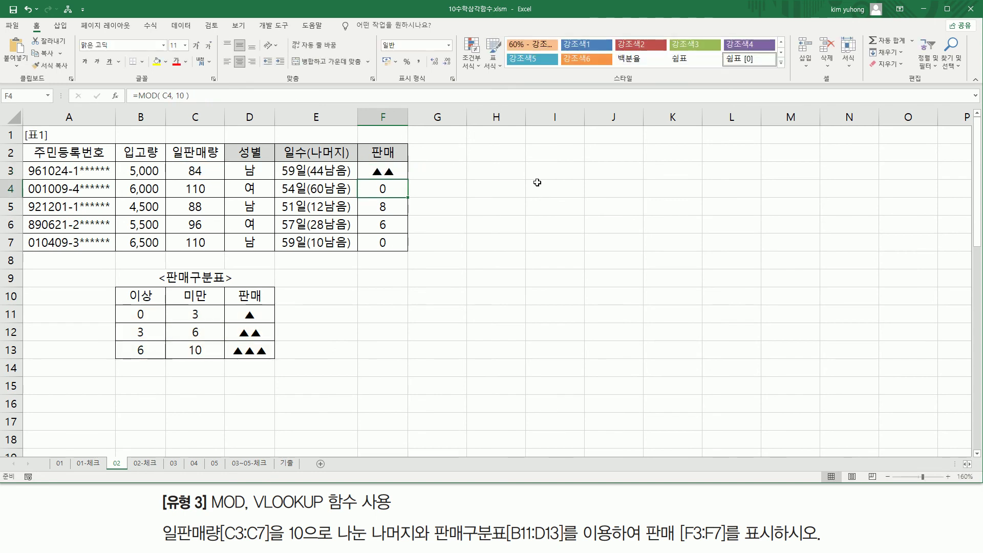
{"action": "left_click", "coordinate": [382, 171]}
{"action": "left_click_drag", "start_coordinate": [408, 179], "coordinate": [402, 248]}
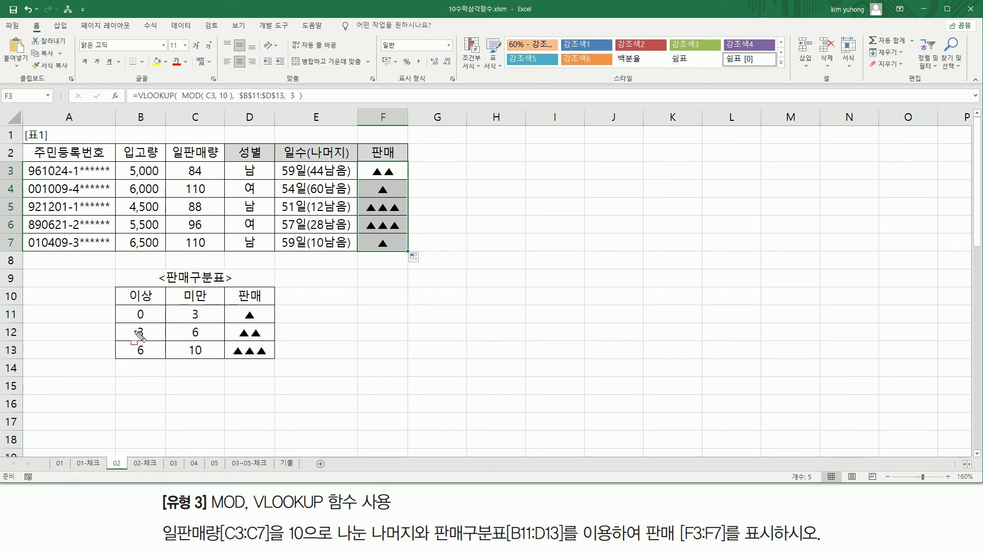
Step: Check the 판매 results in F3:F5 against the 일판매량 values and the matching rows of the 판매구분표 table
{"action": "left_click_drag", "start_coordinate": [132, 324], "coordinate": [267, 338]}
{"action": "left_click_drag", "start_coordinate": [368, 165], "coordinate": [413, 178]}
{"action": "key", "text": "e"}
{"action": "mouse_move", "coordinate": [179, 195]}
{"action": "left_mouse_down"}
{"action": "mouse_move", "coordinate": [213, 194]}
{"action": "mouse_move", "coordinate": [211, 180]}
{"action": "left_mouse_up"}
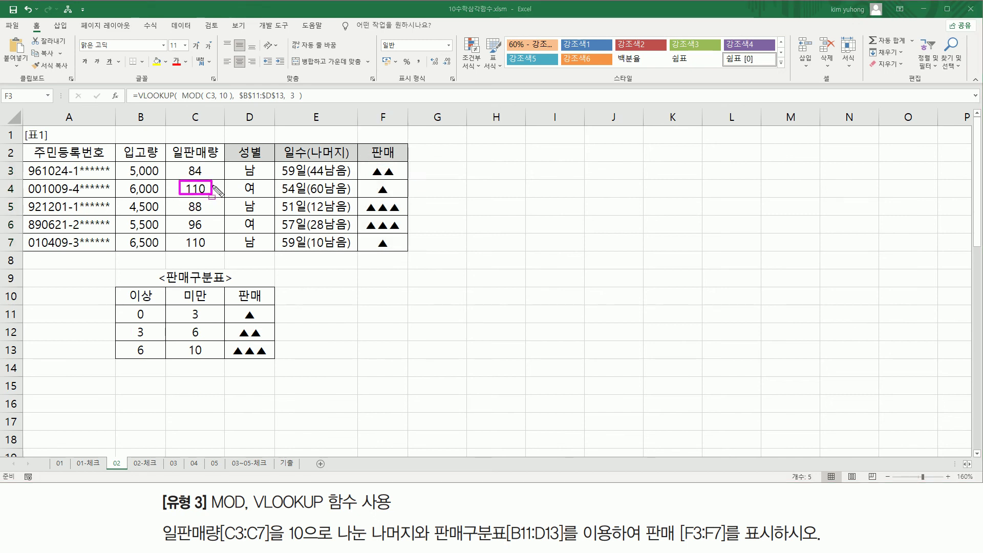
{"action": "left_click_drag", "start_coordinate": [132, 322], "coordinate": [266, 303]}
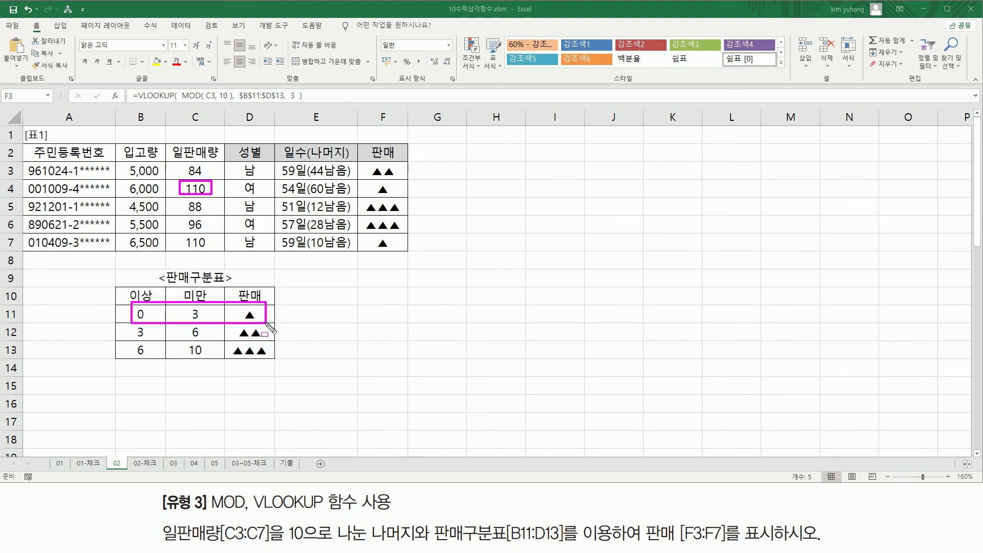
{"action": "left_click_drag", "start_coordinate": [373, 192], "coordinate": [407, 181]}
{"action": "key", "text": "Escape"}
{"action": "left_click_drag", "start_coordinate": [181, 197], "coordinate": [208, 213]}
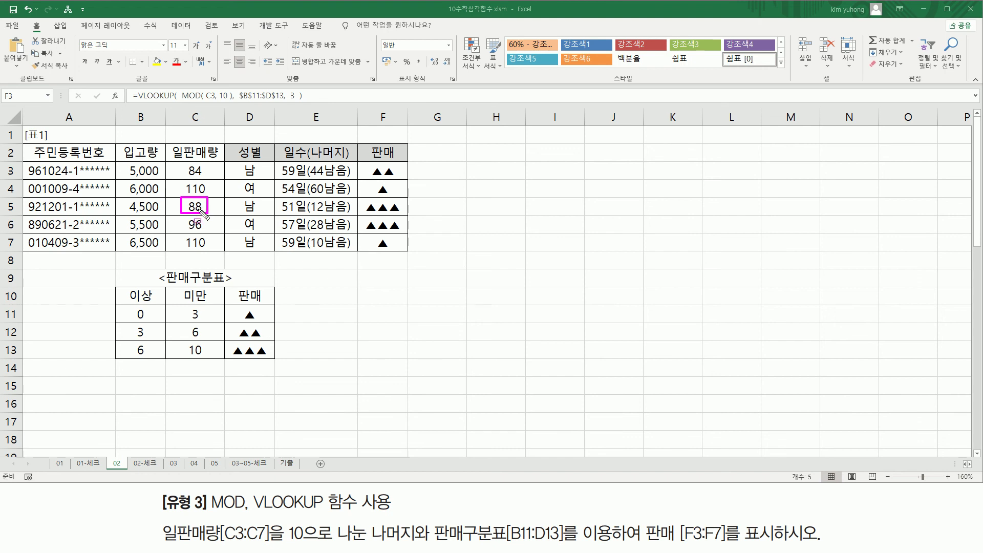
{"action": "left_click_drag", "start_coordinate": [127, 341], "coordinate": [279, 359]}
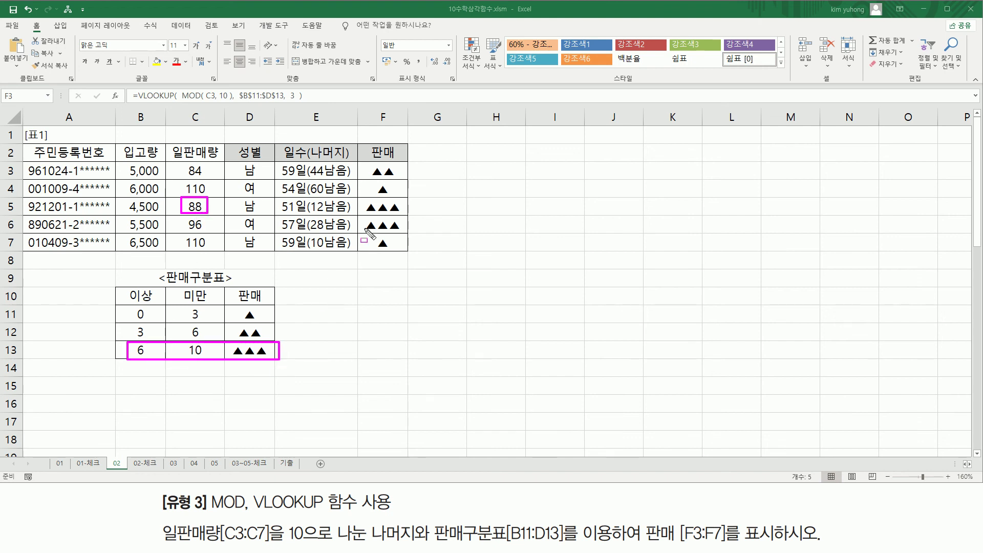
{"action": "left_click_drag", "start_coordinate": [360, 201], "coordinate": [408, 213]}
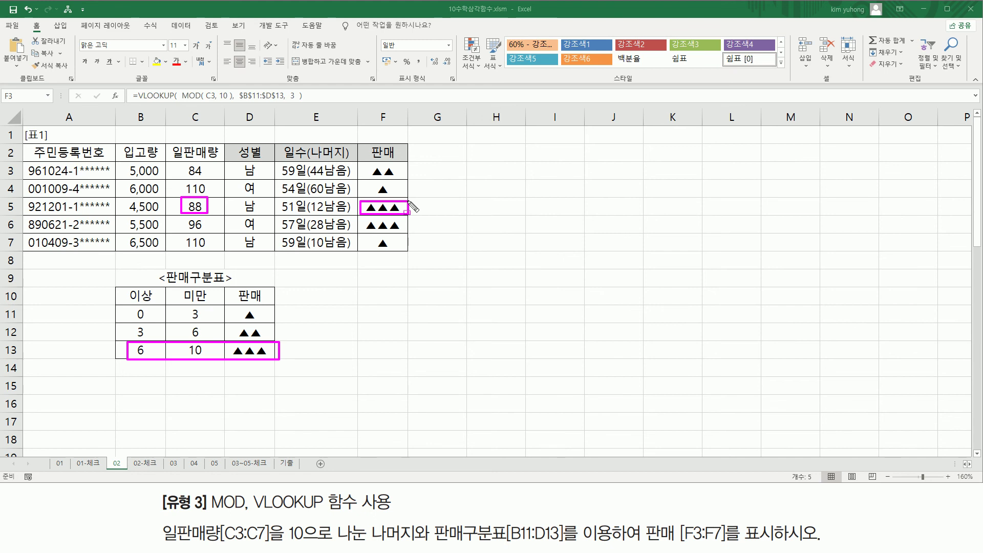
{"action": "key", "text": "Escape"}
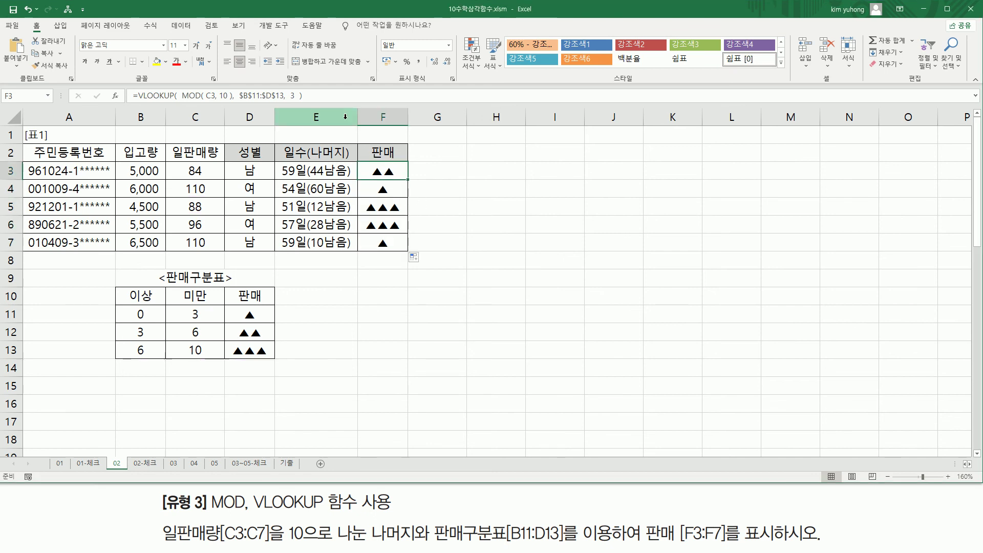
Step: Enter =VLOOKUP( MOD( C3, 10 ), $B$11:$D$13, 3 ) in F10 as red, left-aligned text
{"action": "left_click", "coordinate": [375, 293]}
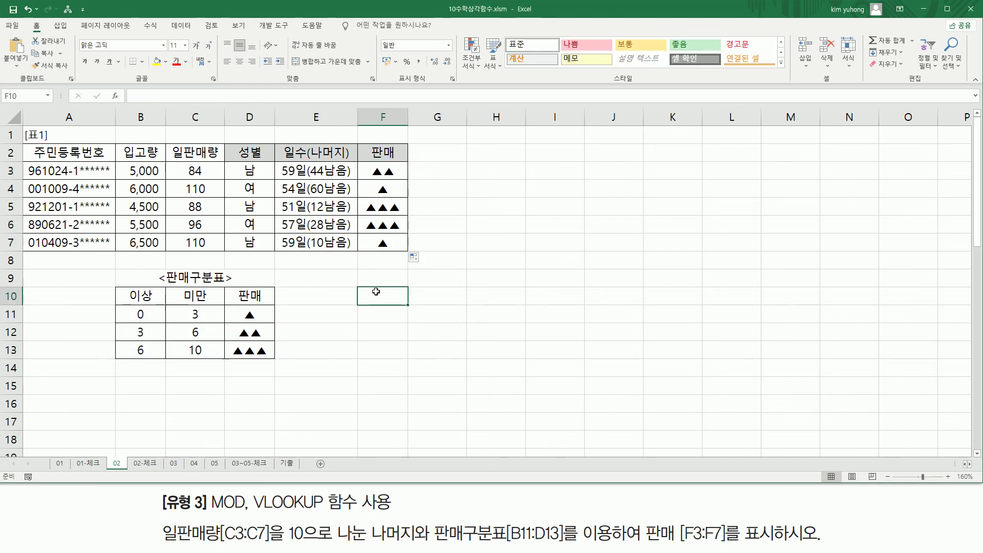
{"action": "type", "text": "'=VLOOKUP( MOD( C3, 10 ), $B$11:$D$13, 3 )"}
{"action": "key", "text": "Return"}
{"action": "left_click", "coordinate": [372, 293]}
{"action": "left_click", "coordinate": [228, 62]}
{"action": "left_click_drag", "start_coordinate": [436, 331], "coordinate": [436, 349]}
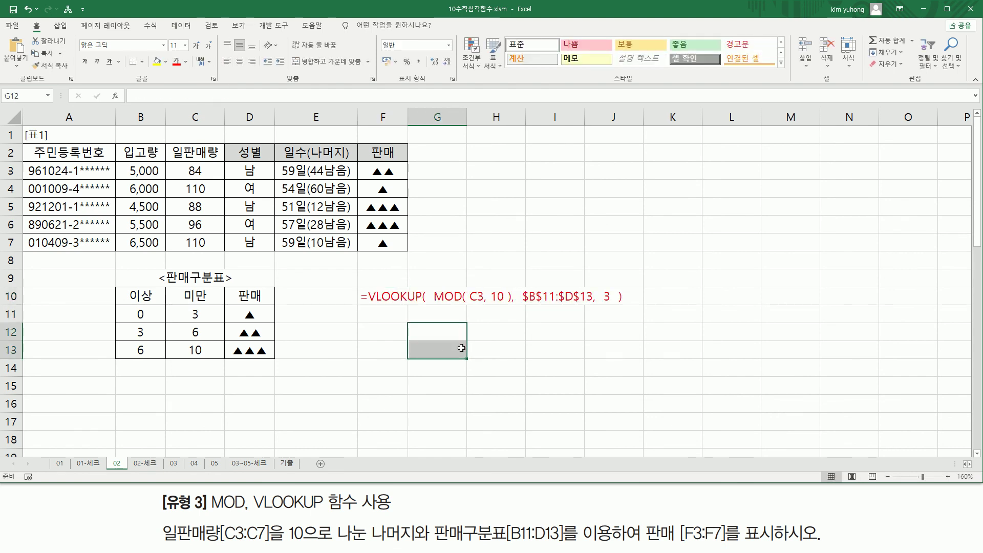
Step: Review each argument of the formula text in F10 against the 판매구분표 table B11:D13 and its 판매 column
{"action": "mouse_move", "coordinate": [431, 304]}
{"action": "left_mouse_down"}
{"action": "mouse_move", "coordinate": [512, 307]}
{"action": "mouse_move", "coordinate": [512, 287]}
{"action": "mouse_move", "coordinate": [482, 304]}
{"action": "mouse_move", "coordinate": [501, 305]}
{"action": "left_mouse_up"}
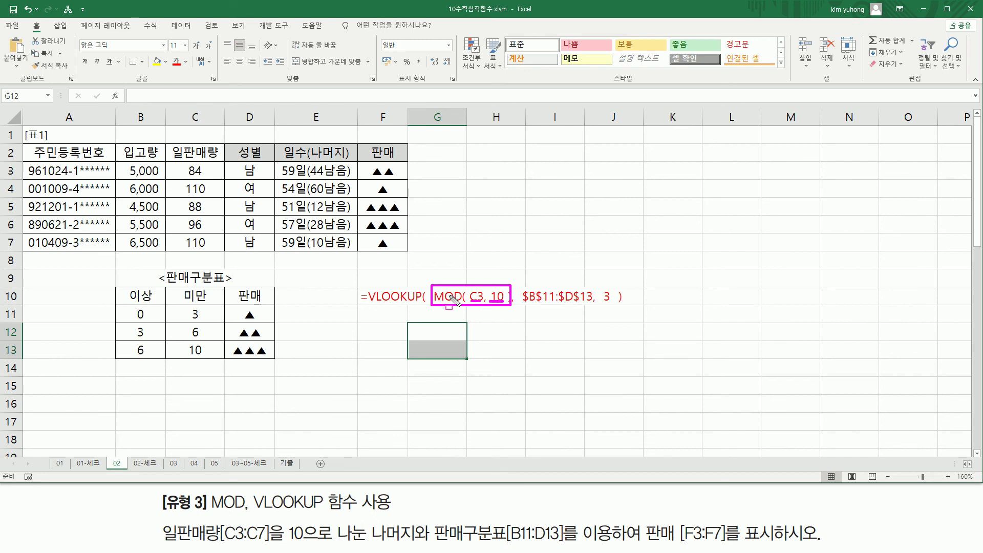
{"action": "left_click_drag", "start_coordinate": [116, 306], "coordinate": [277, 365]}
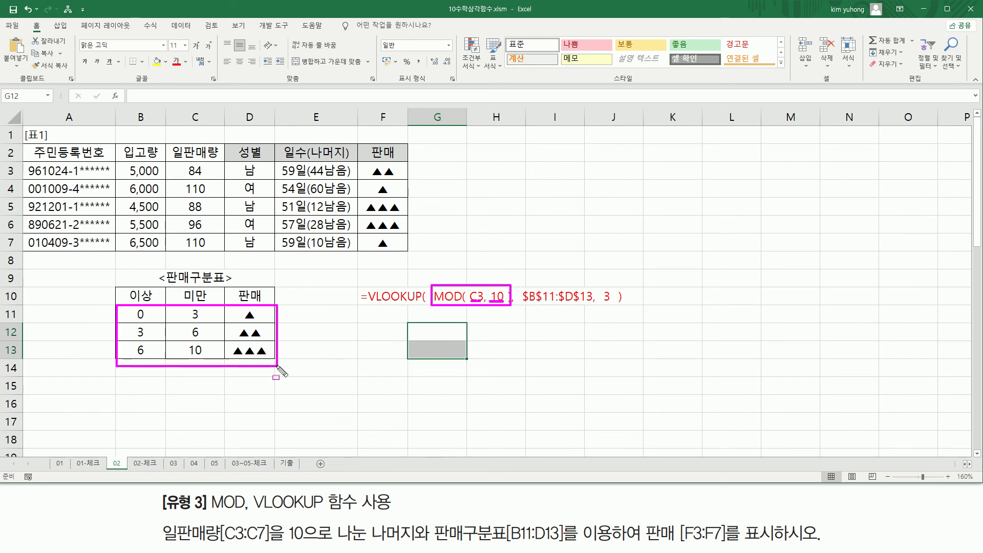
{"action": "left_click_drag", "start_coordinate": [521, 305], "coordinate": [583, 305]}
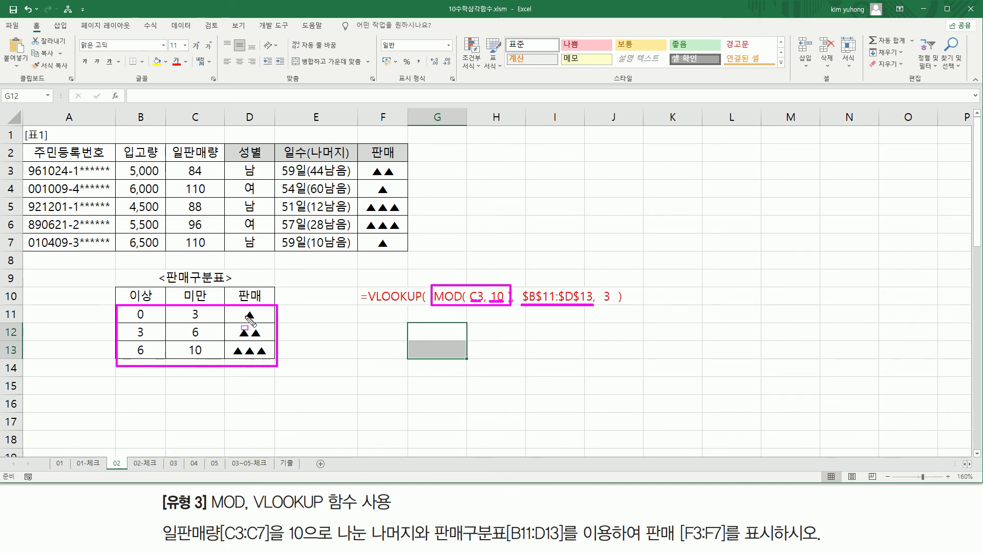
{"action": "mouse_move", "coordinate": [232, 285]}
{"action": "left_mouse_down"}
{"action": "mouse_move", "coordinate": [268, 376]}
{"action": "mouse_move", "coordinate": [269, 285]}
{"action": "left_mouse_up"}
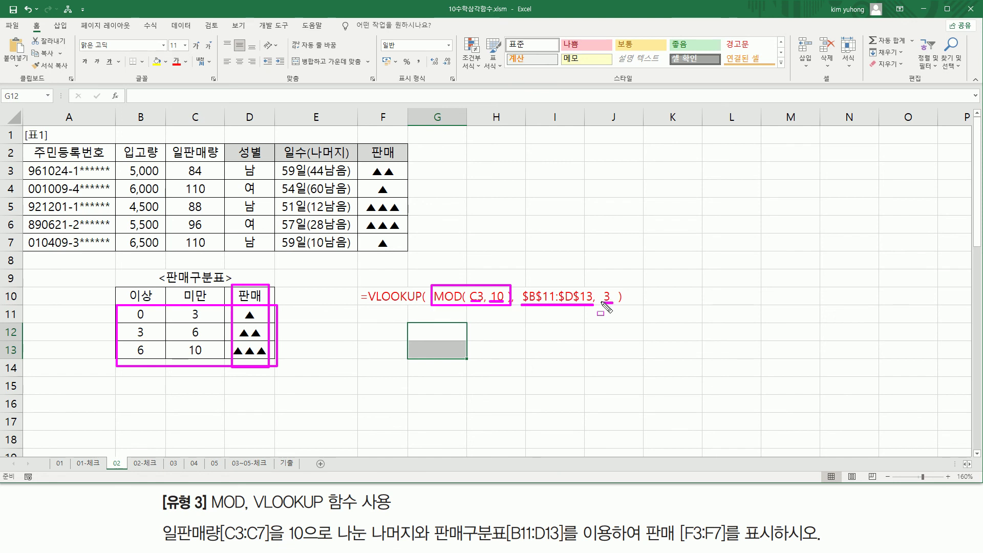
{"action": "key", "text": "Escape"}
{"action": "left_click_drag", "start_coordinate": [445, 332], "coordinate": [402, 342]}
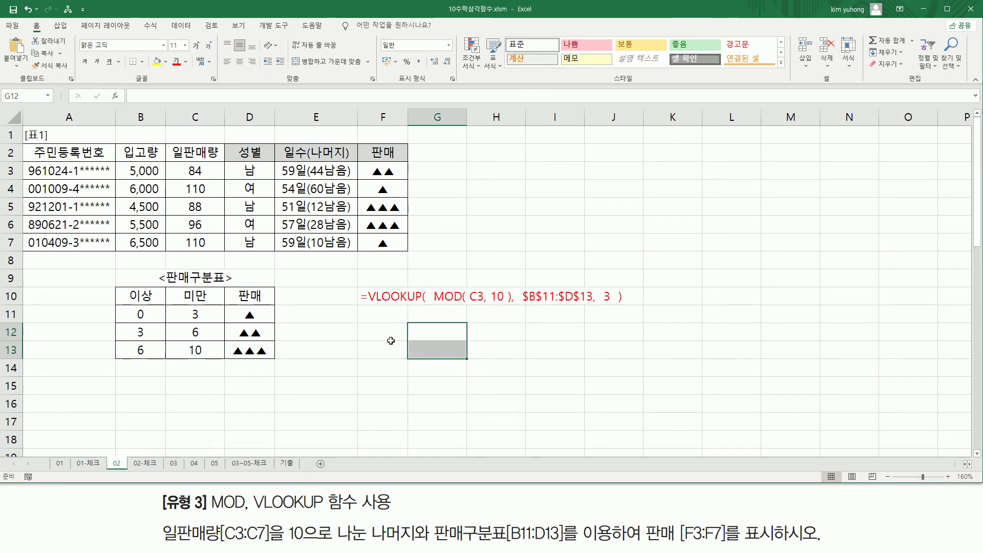
{"action": "left_click", "coordinate": [391, 340]}
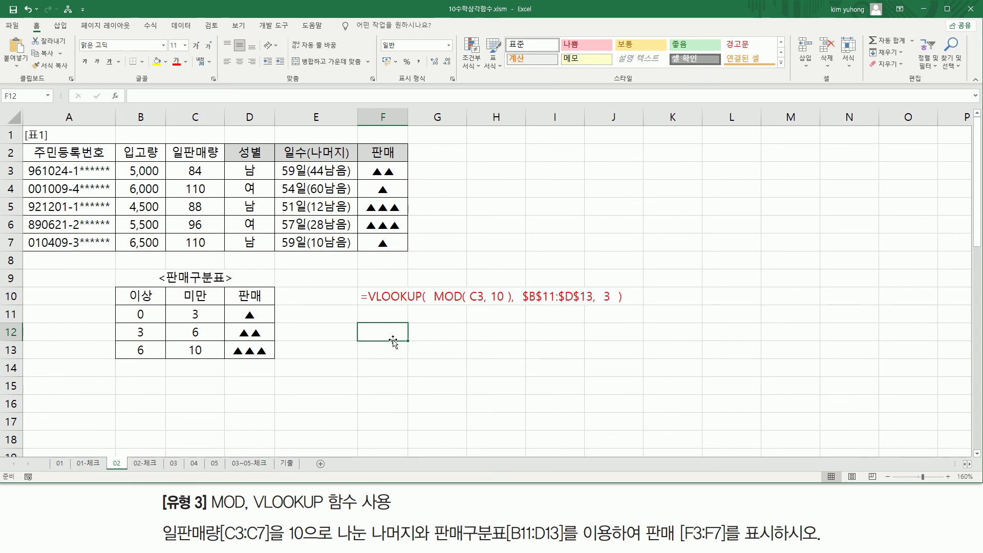